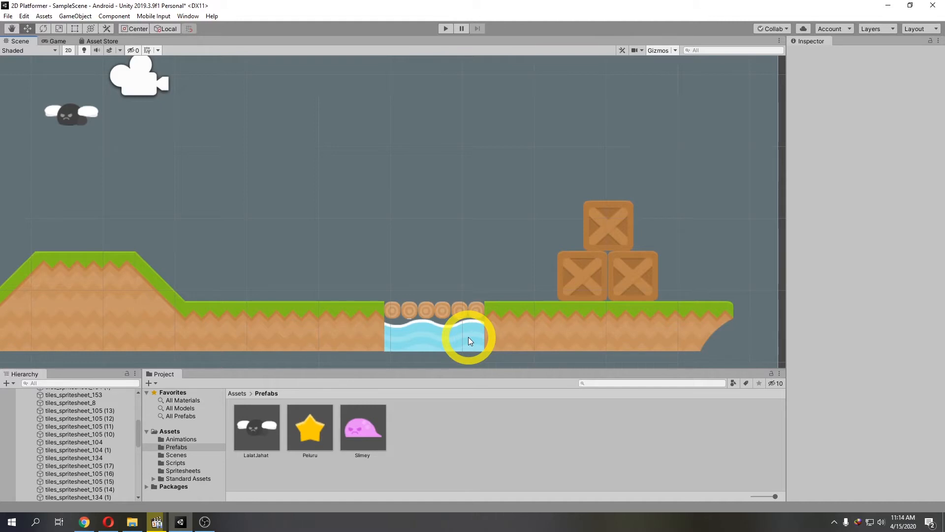
Select both log bridge tiles over the water and move them straight up, well above the gap.
click(417, 312)
shift+click(462, 311)
drag(442, 285, 436, 151)
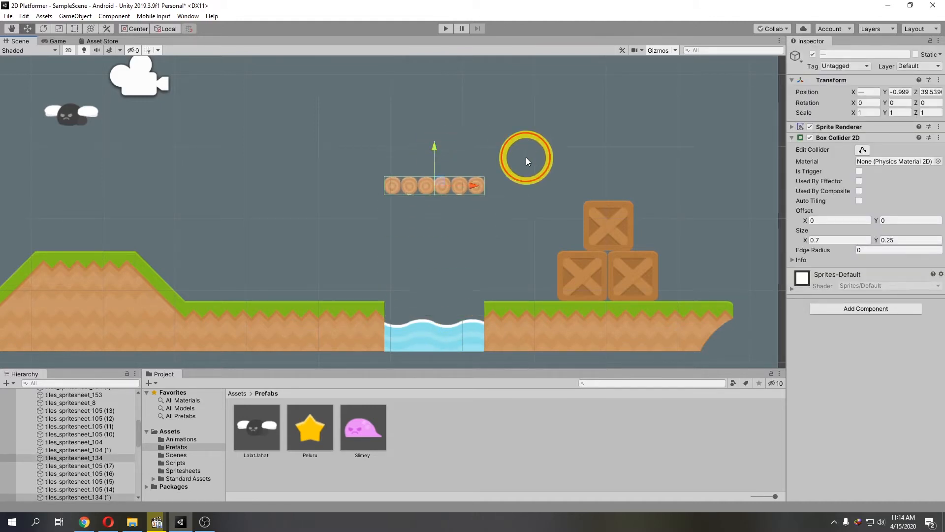
click(525, 158)
Add a Buoyancy Effector 2D to both water tiles and enable Used By Effector and Is Trigger on their box colliders.
click(418, 318)
shift+click(472, 332)
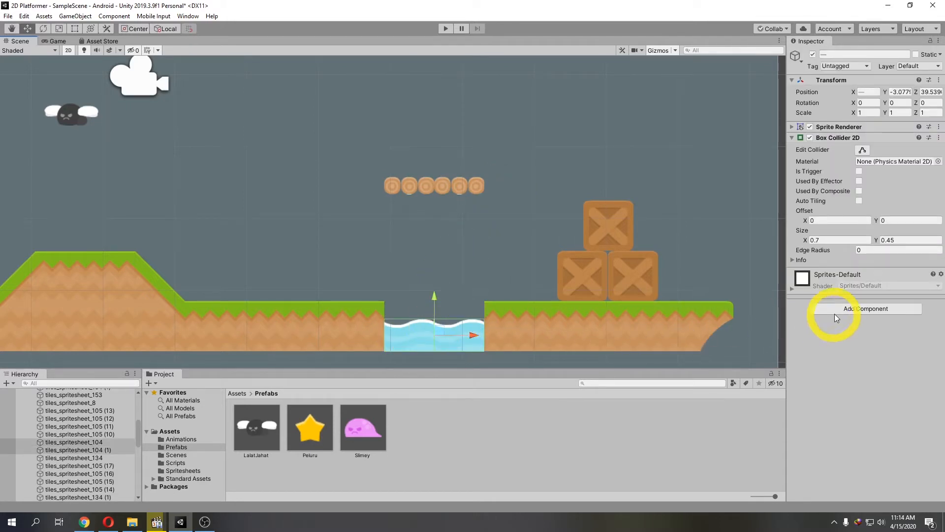
click(846, 309)
click(854, 423)
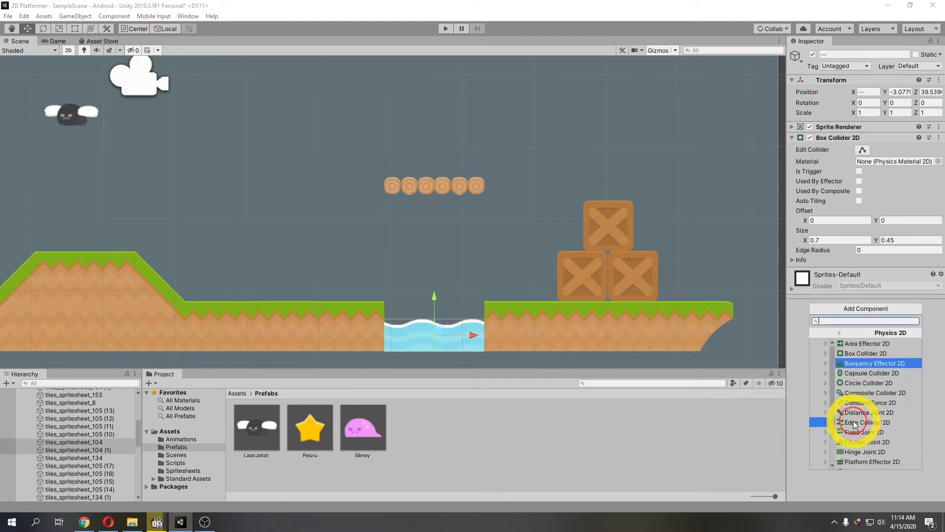
click(858, 363)
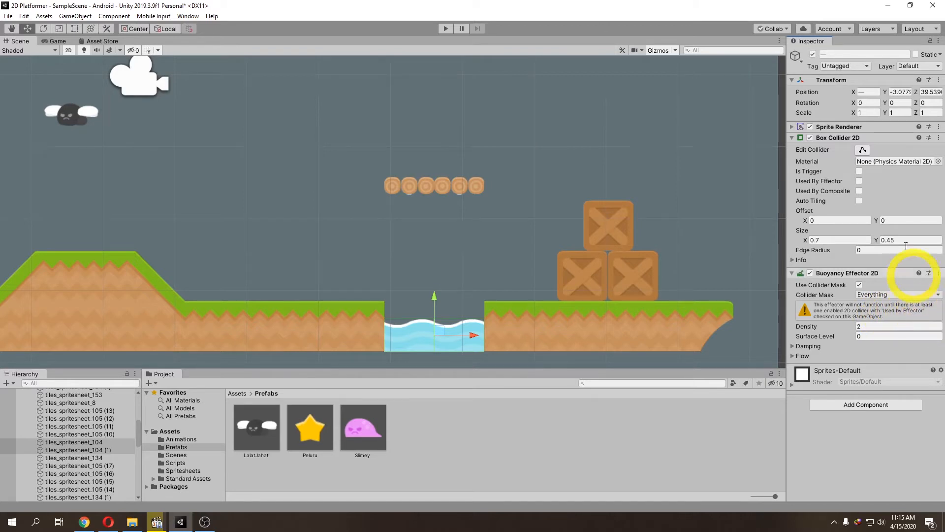
click(859, 181)
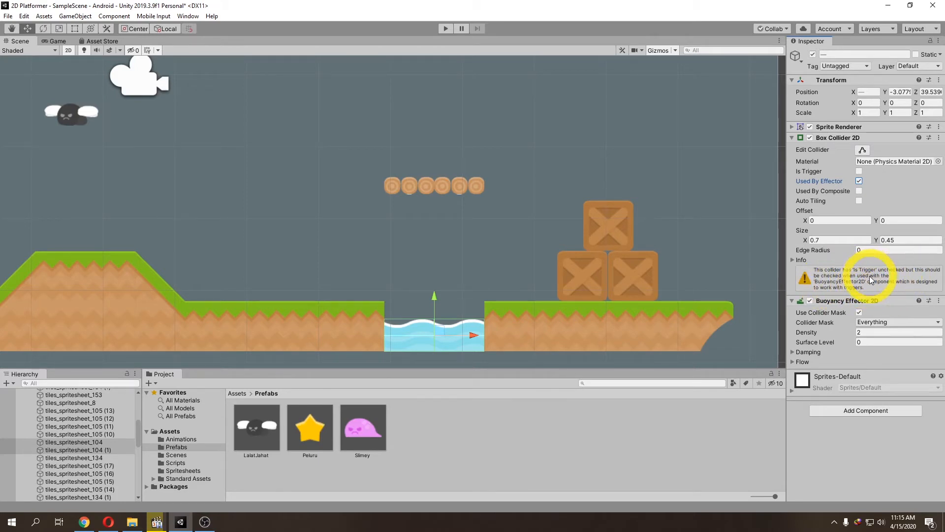
click(859, 171)
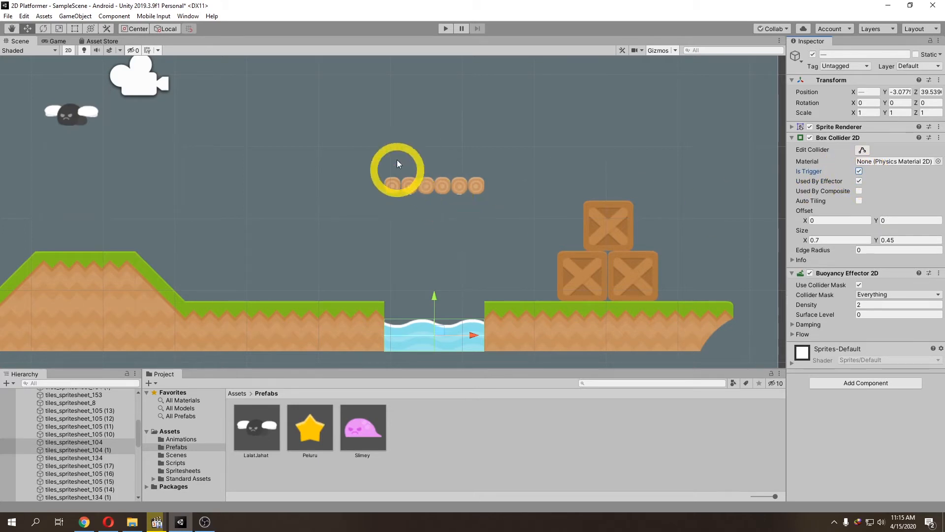
Raise the log bridge further and move the top crate of the stack into the space above the water.
drag(331, 129, 531, 213)
drag(438, 204, 440, 152)
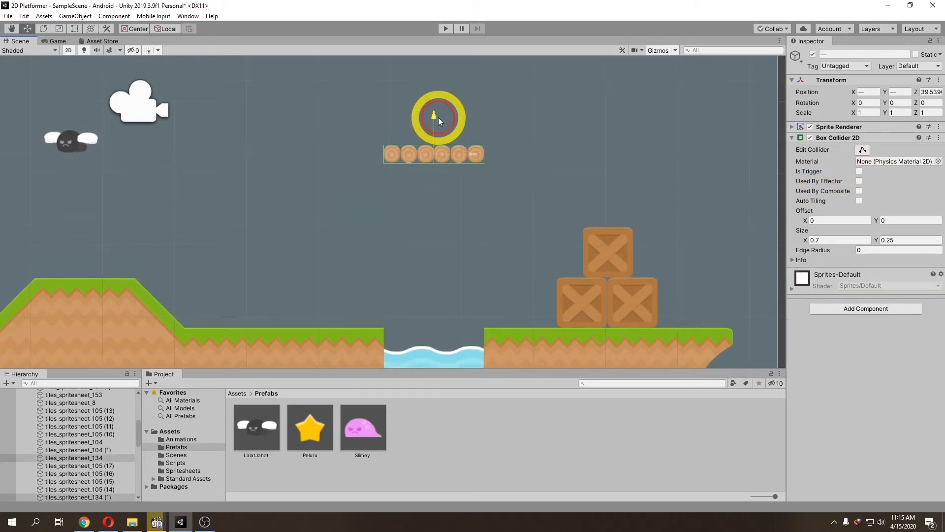
drag(615, 249, 446, 235)
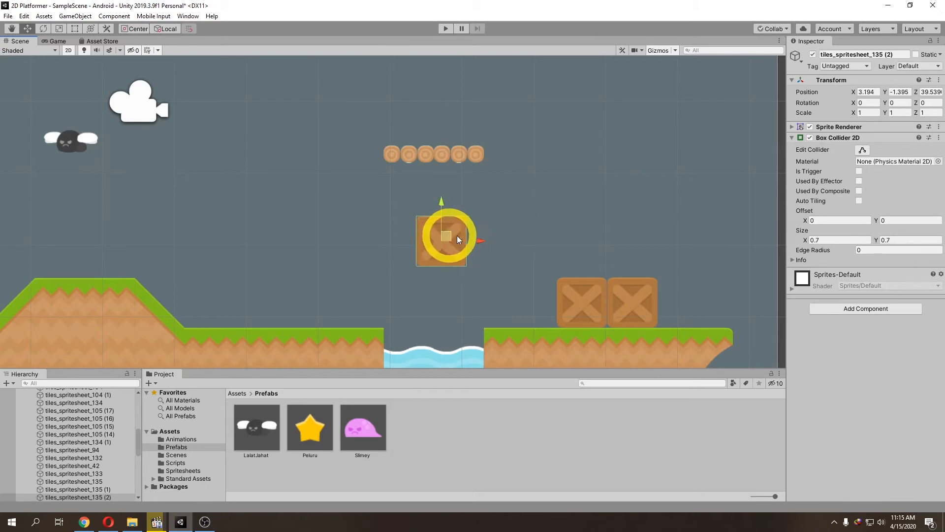
Add a Rigidbody 2D component to the crate hanging above the water.
click(862, 308)
click(855, 420)
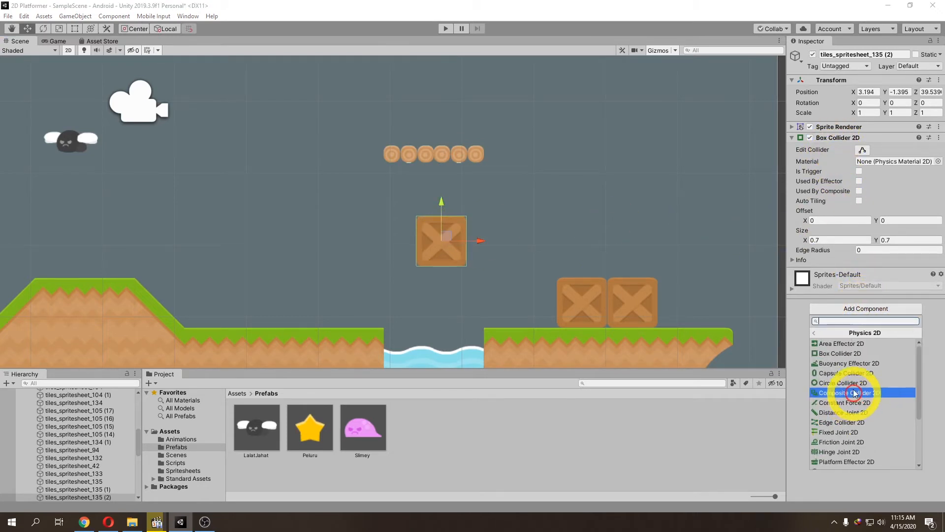
scroll(856, 404, down, 3)
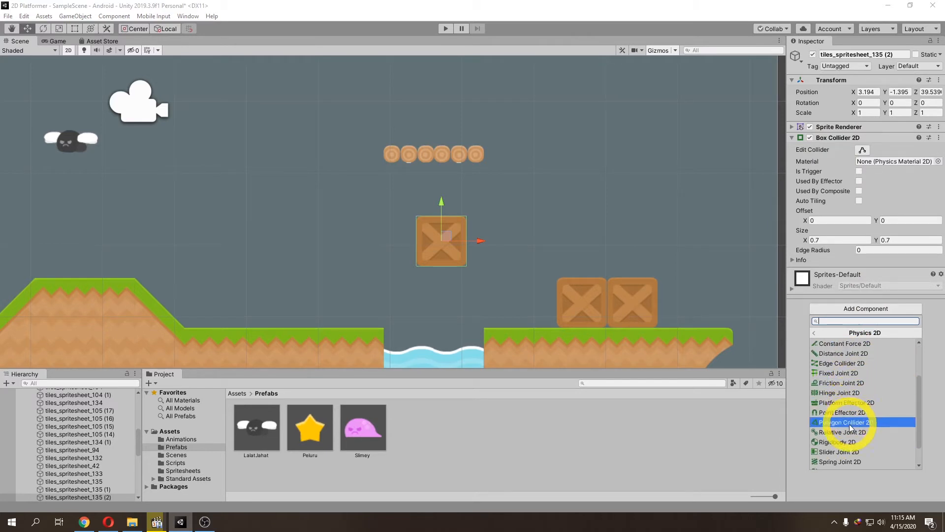
click(845, 422)
Review the components on the water tiles and the crate, and playtest how the crate drops into the water.
middle_drag(564, 322, 568, 231)
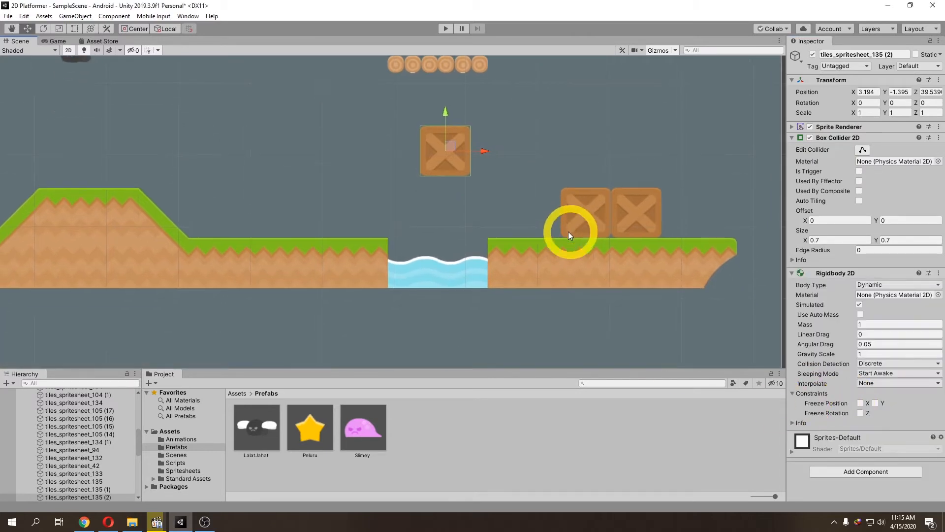
click(426, 273)
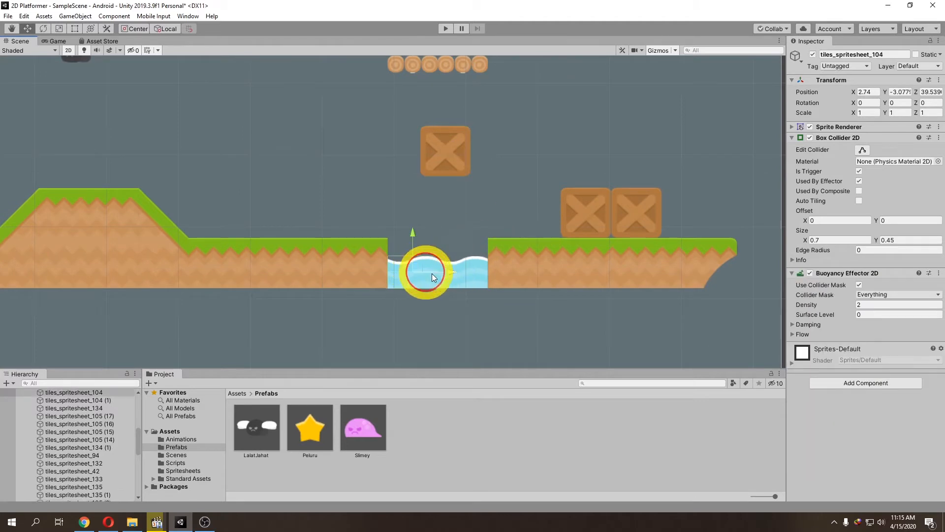
click(473, 272)
click(467, 157)
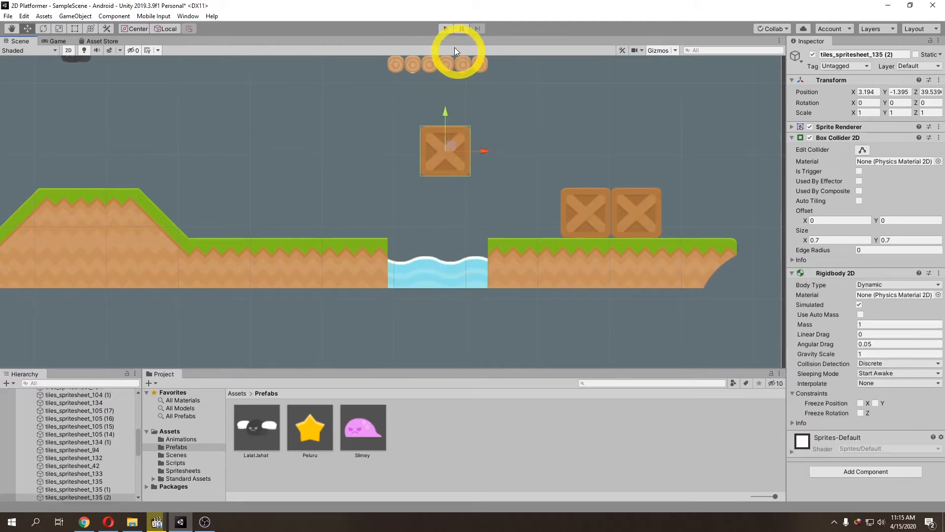
click(446, 29)
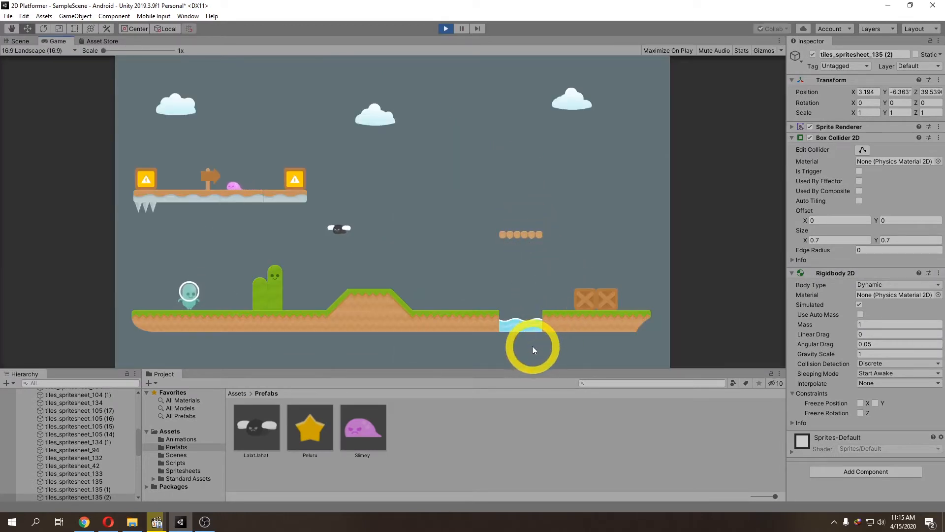
click(446, 29)
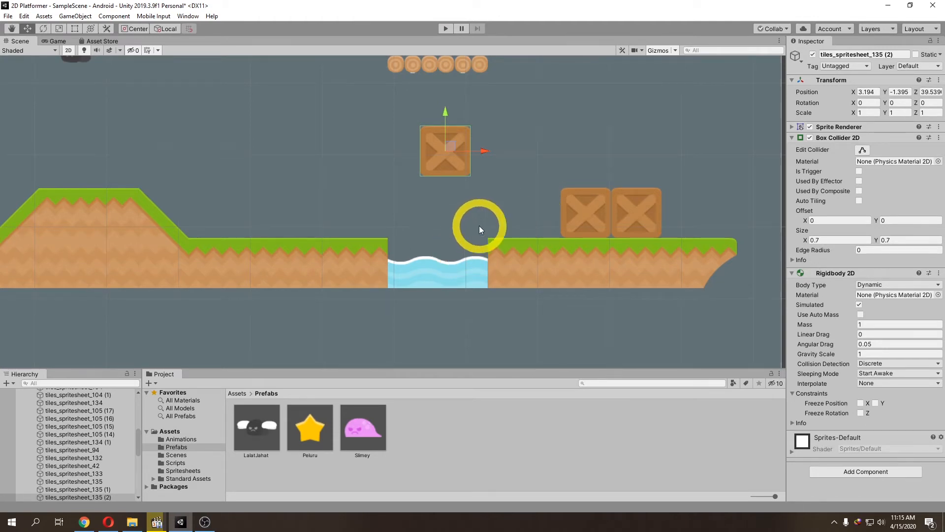
Set the Buoyancy Effector 2D surface level of both water tiles to 0.25.
click(416, 276)
ctrl+click(479, 281)
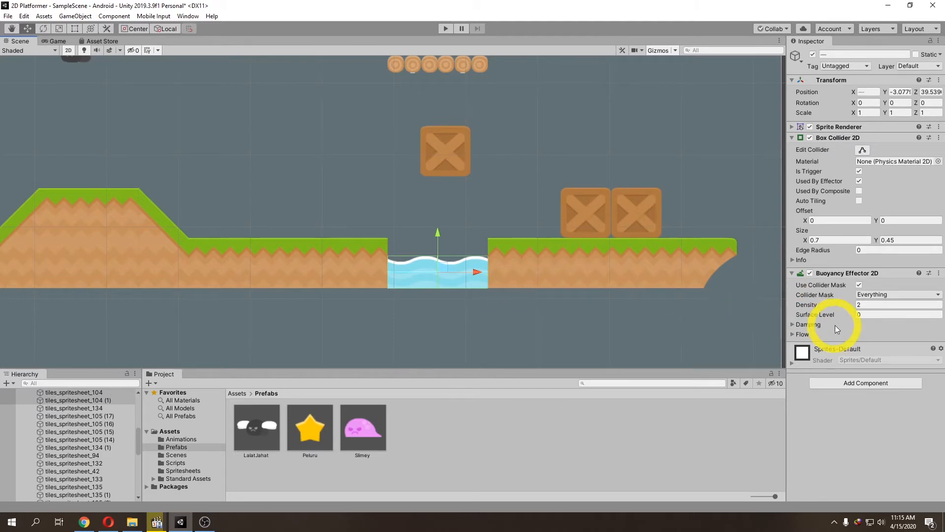
scroll(554, 269, up, 3)
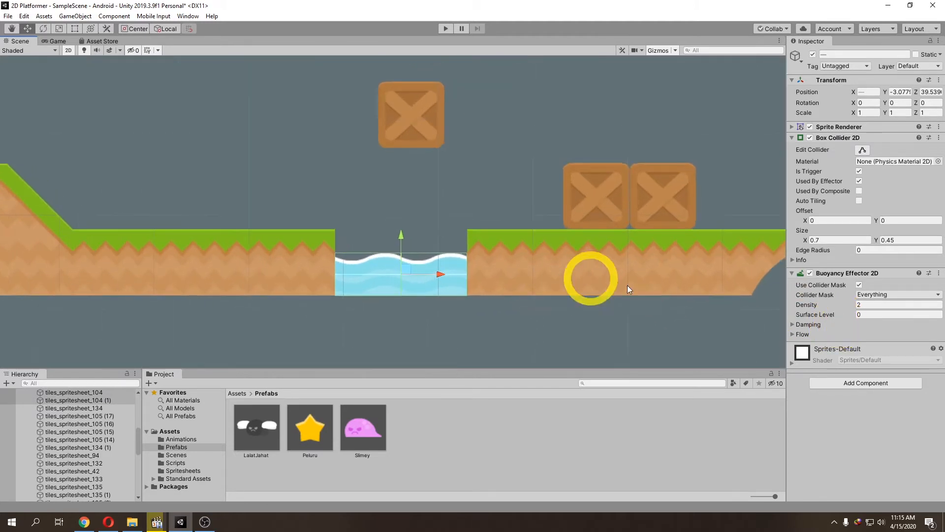
click(865, 314)
text(0.15)
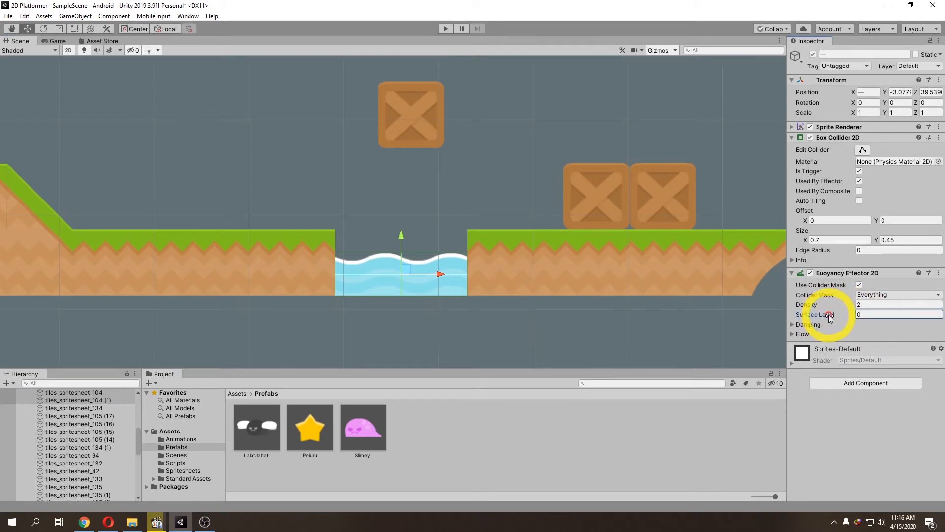
drag(833, 318, 783, 294)
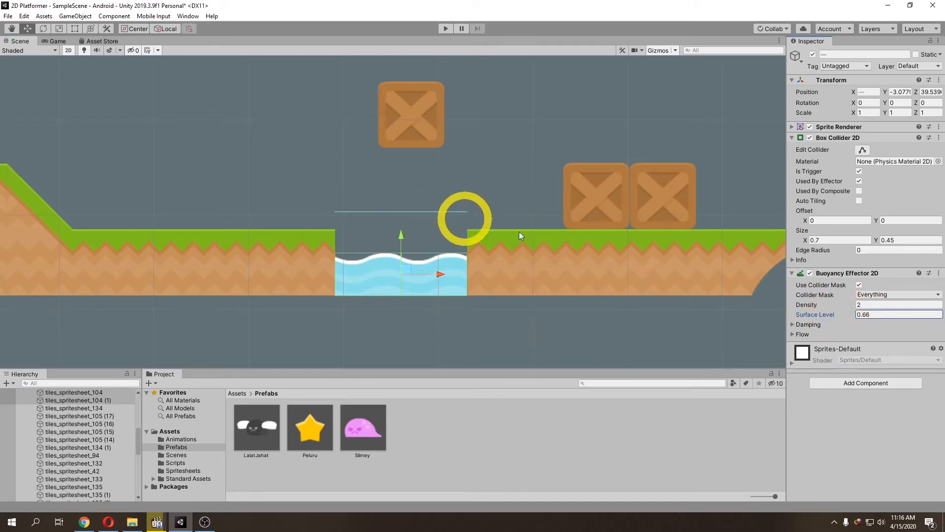
mouse_move(838, 315)
mouse_down()
mouse_move(826, 317)
mouse_move(848, 315)
mouse_move(825, 316)
mouse_up()
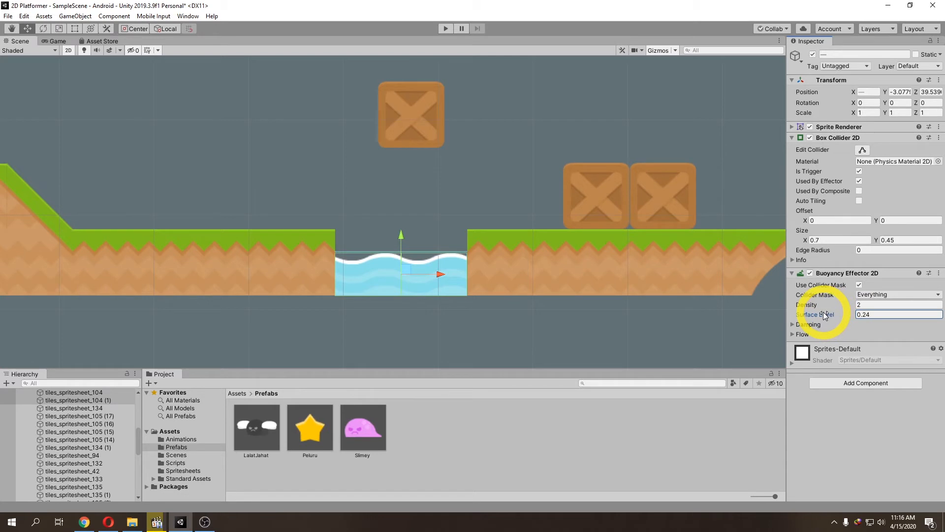
click(877, 315)
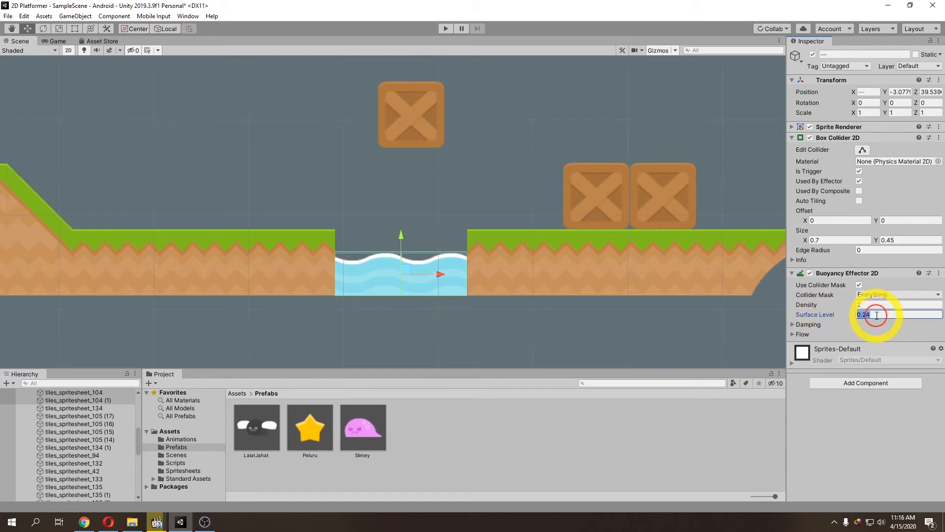
click(877, 315)
key(BackSpace)
text(5)
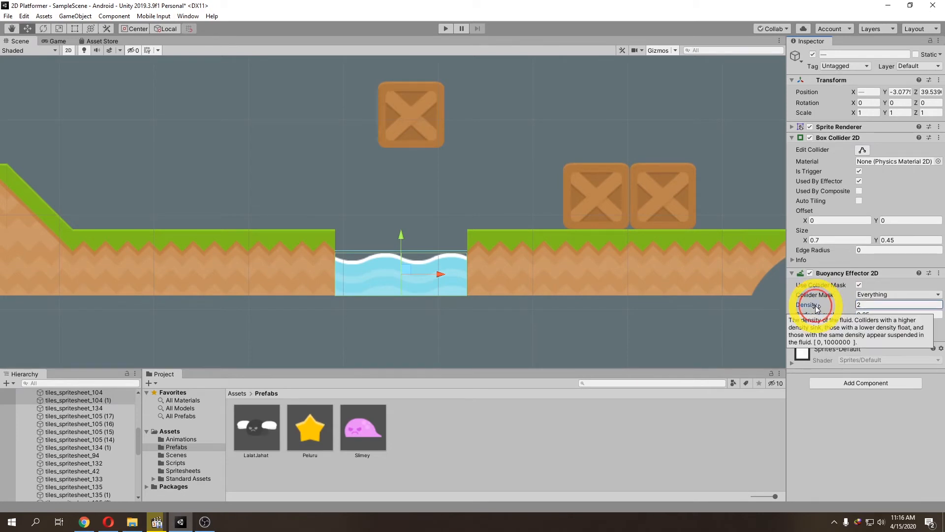
Run the game to check how the crate behaves in the water with the new surface level, and stop it.
click(862, 305)
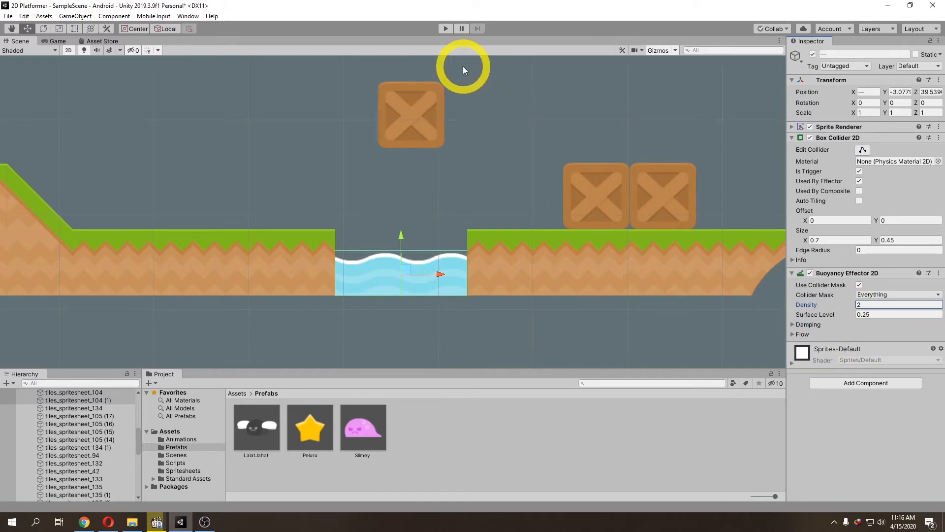
click(446, 29)
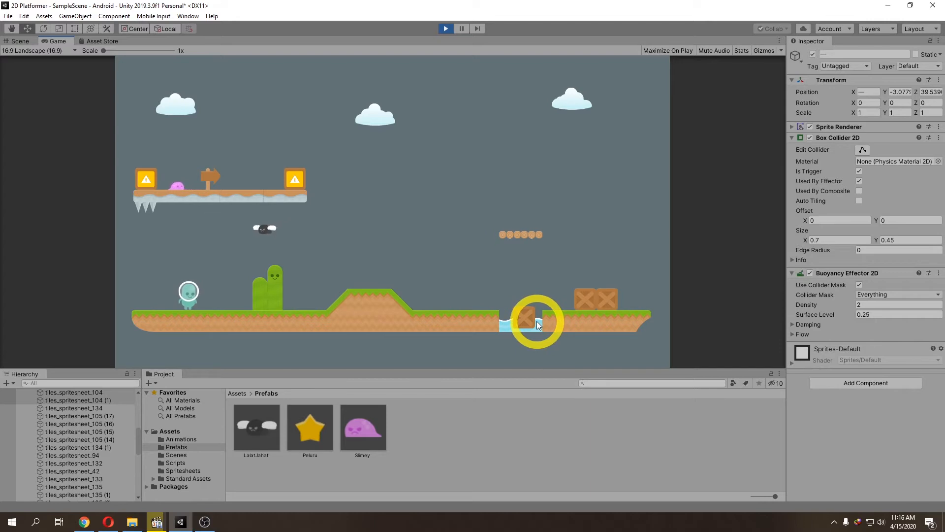
click(523, 316)
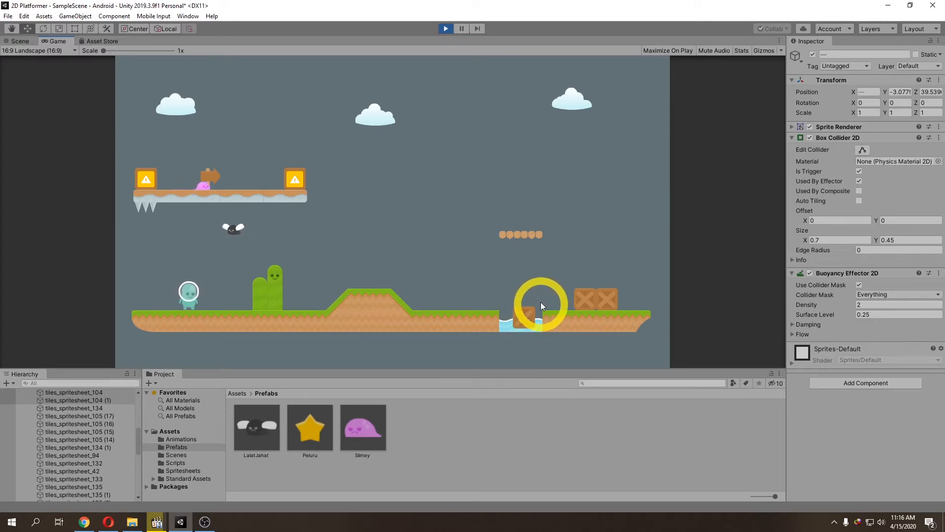
click(445, 29)
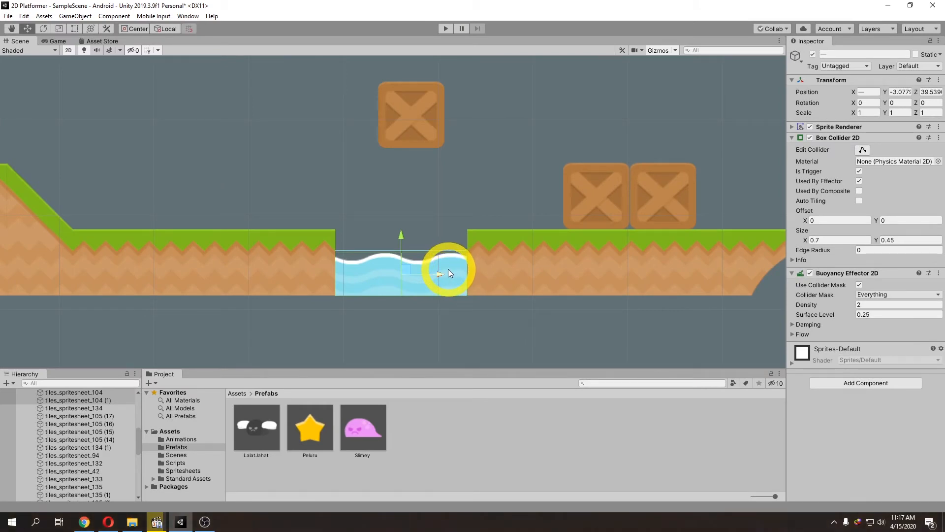
Set the Order in Layer of both water tiles' sprites to 1 and playtest how the crate is drawn in the water.
click(792, 127)
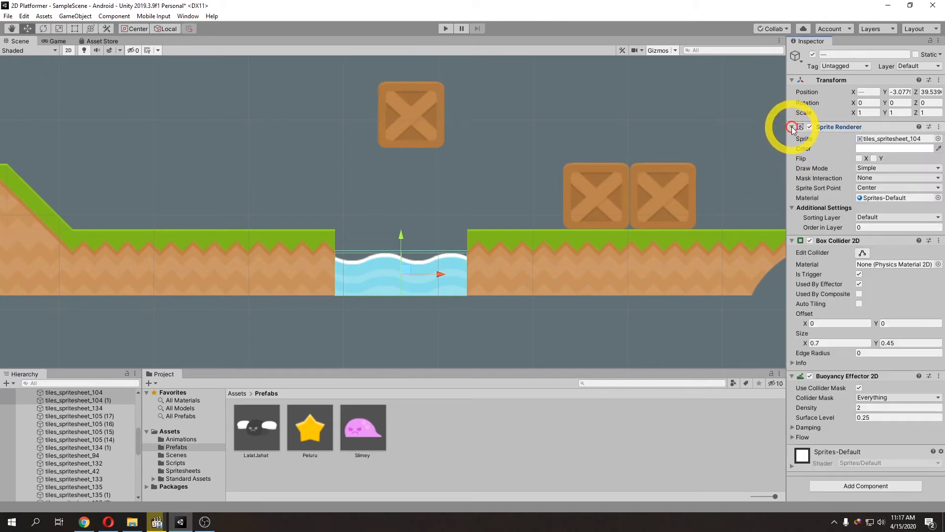
click(871, 227)
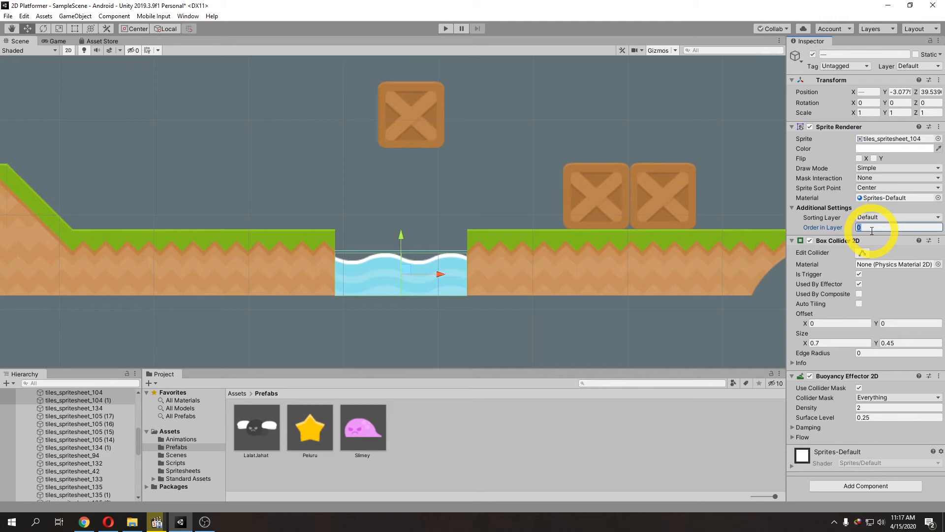
text(1)
click(509, 104)
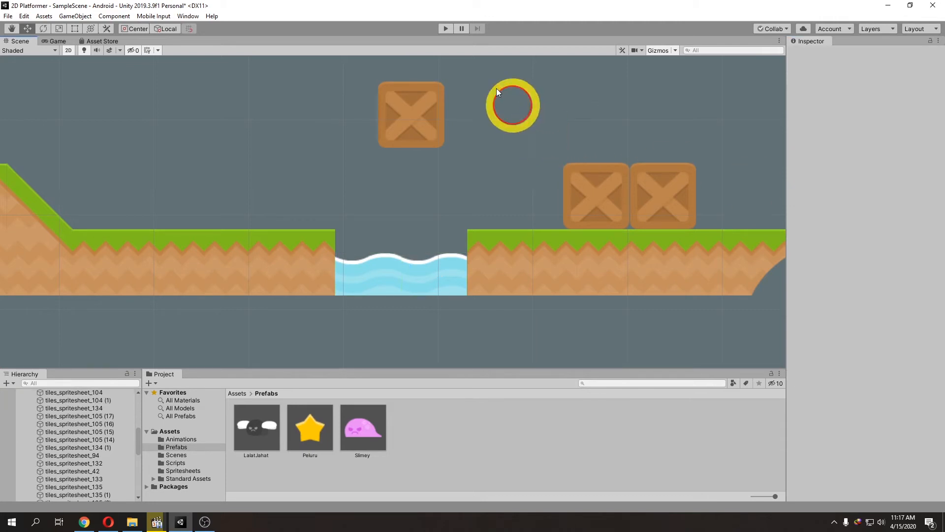
click(445, 28)
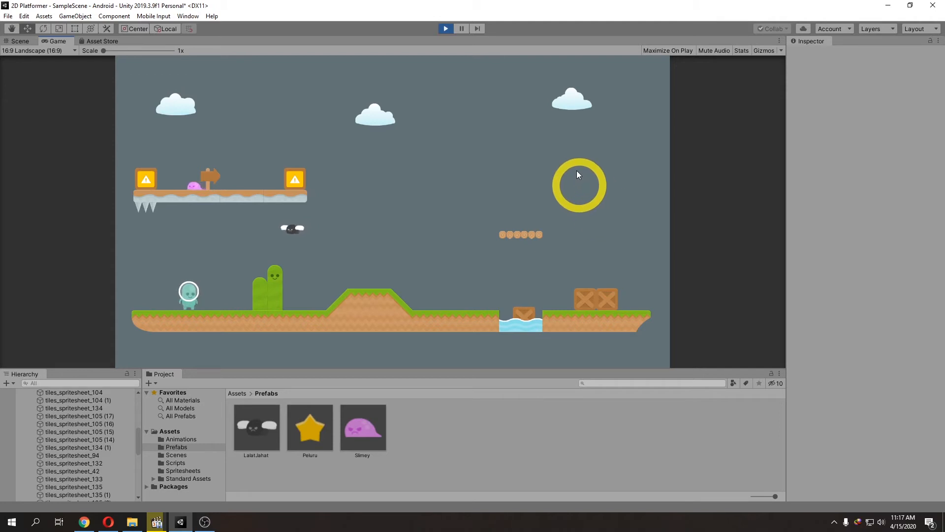
click(445, 28)
Set the Buoyancy Effector 2D flow angle to 180 and flow magnitude to 5 on both water tiles.
click(416, 269)
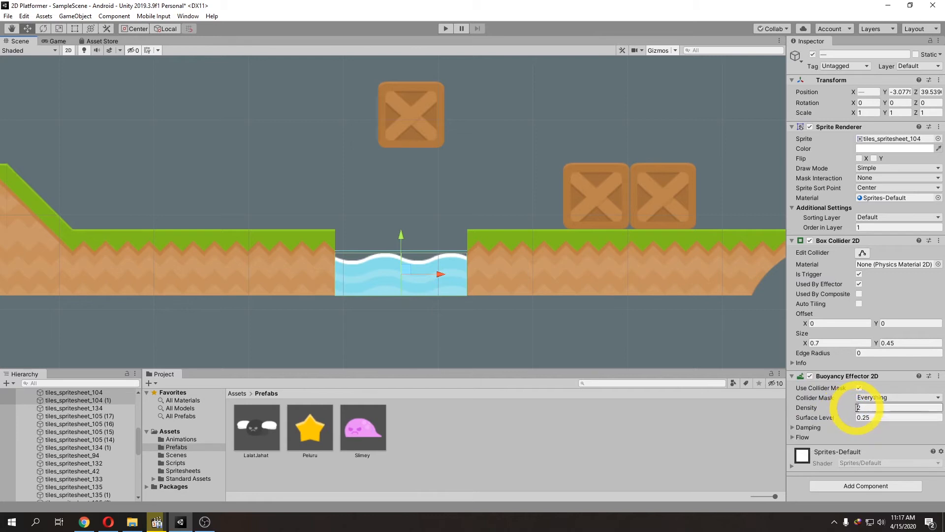
click(792, 437)
scroll(807, 433, down, 1)
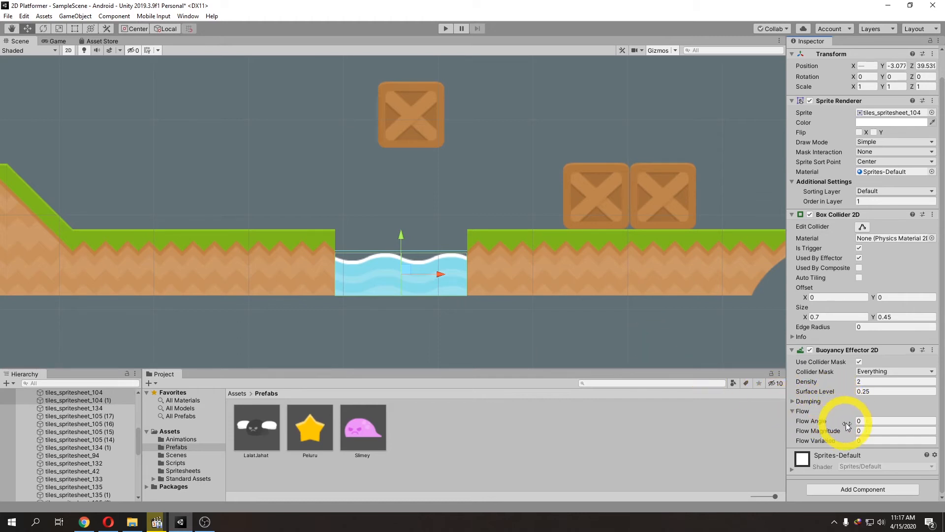
click(862, 421)
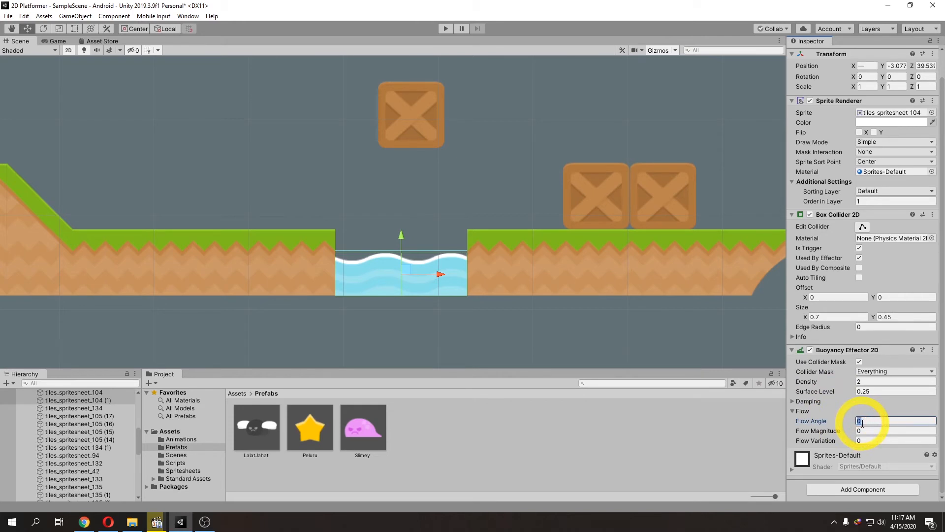
text(180)
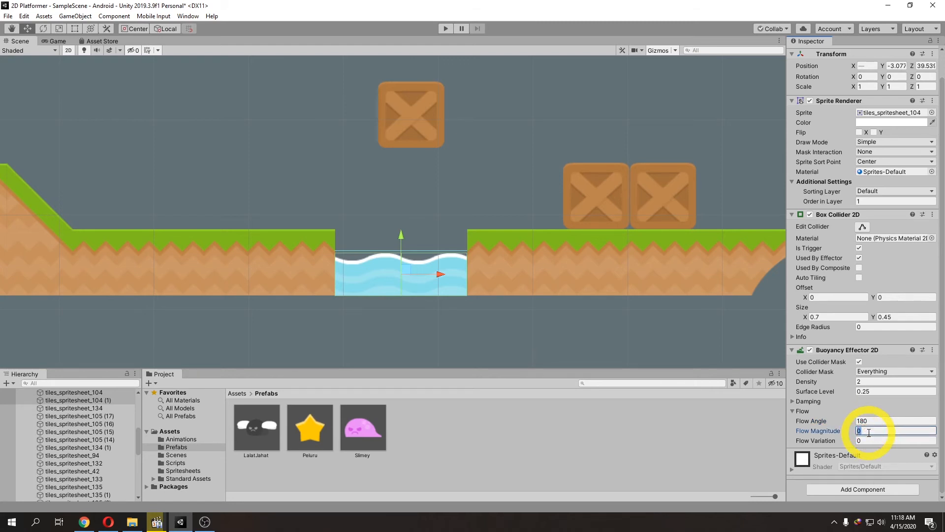
text(5)
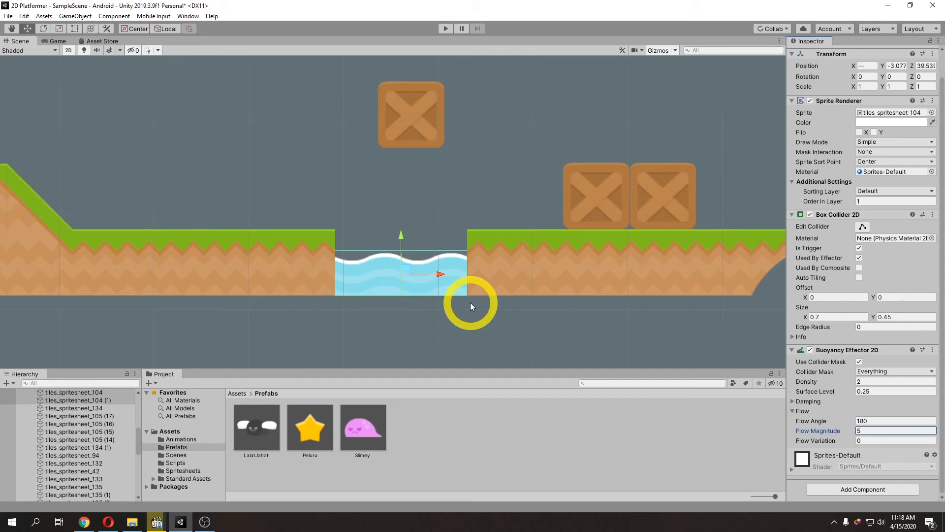
Set the Buoyancy Effector 2D flow variation of both water tiles to 5 and playtest how the current pushes the crate.
click(873, 441)
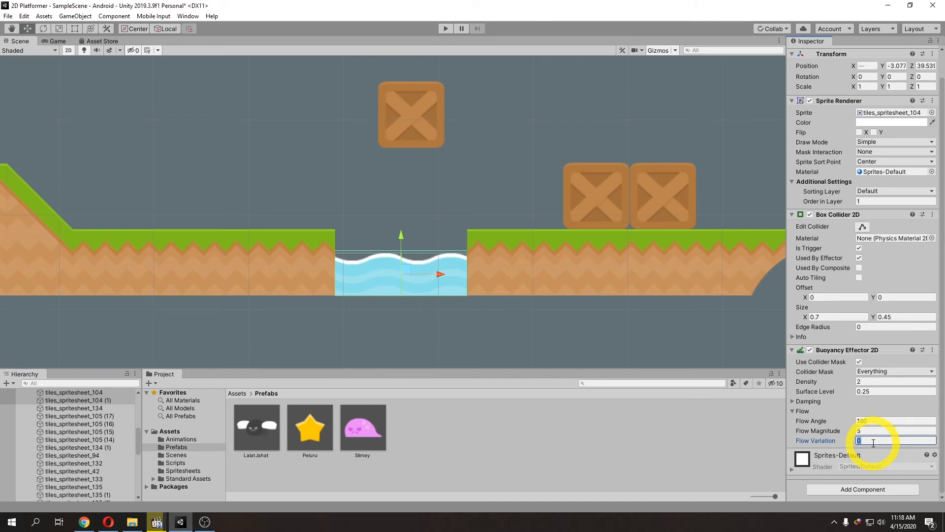
text(5)
click(871, 440)
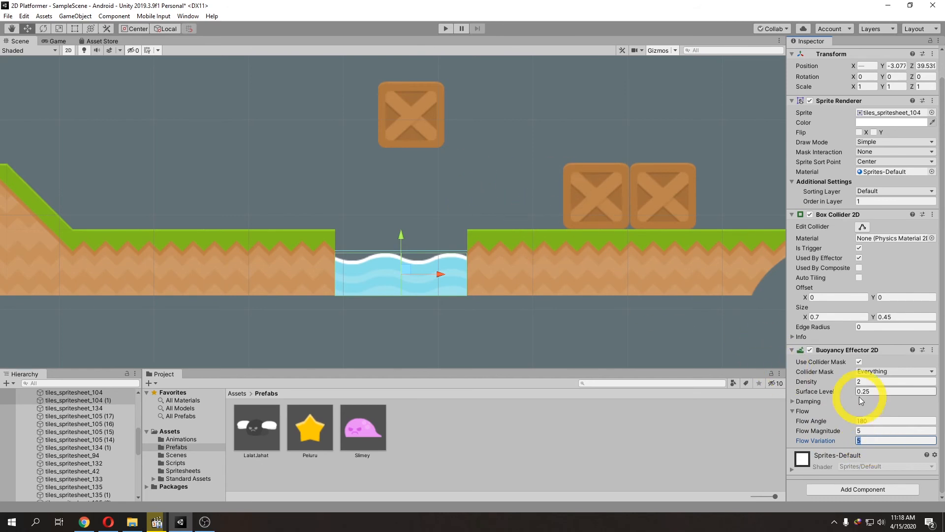
click(445, 29)
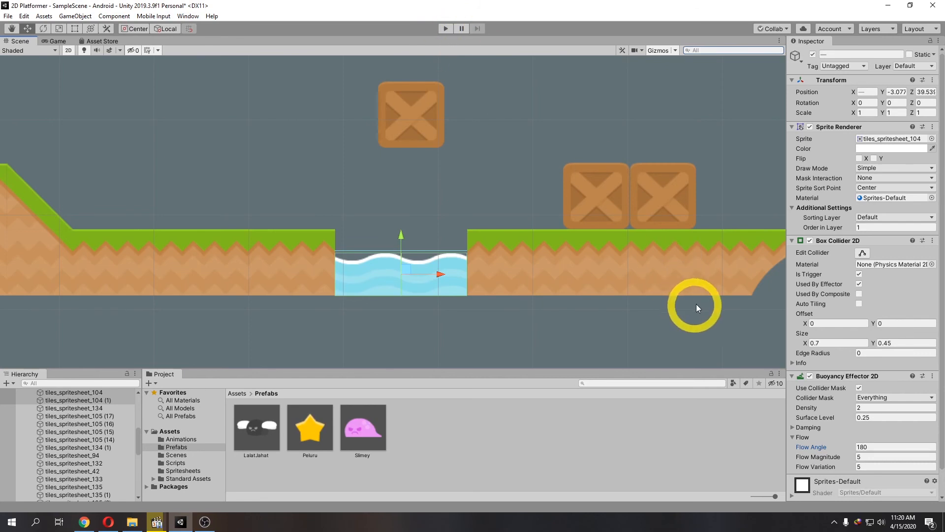
Set the flow angle of both water tiles to 0, run the game to check the crate's drift, and stop it.
click(880, 446)
text(0)
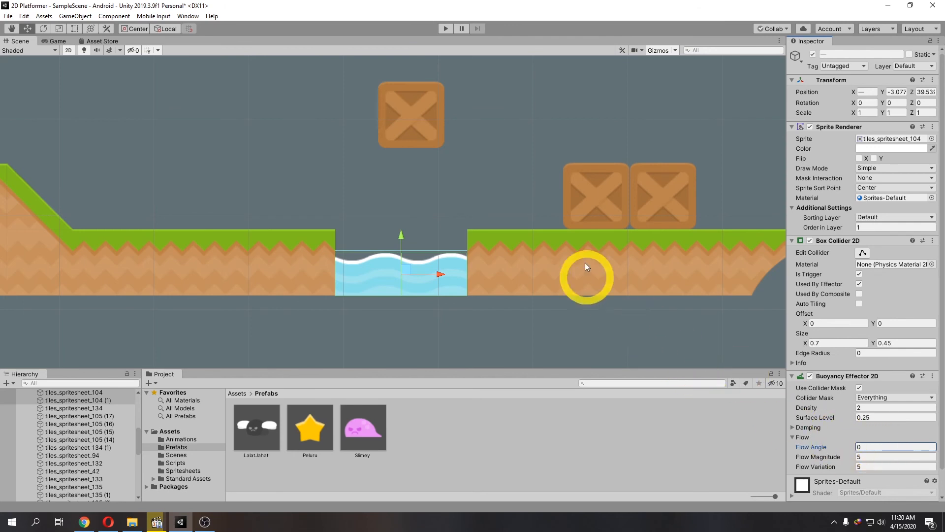
click(448, 31)
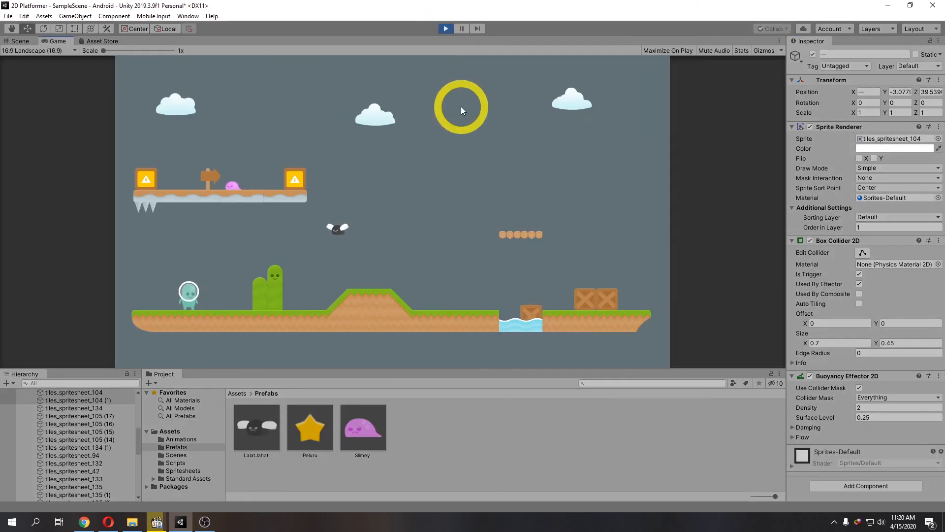
click(446, 28)
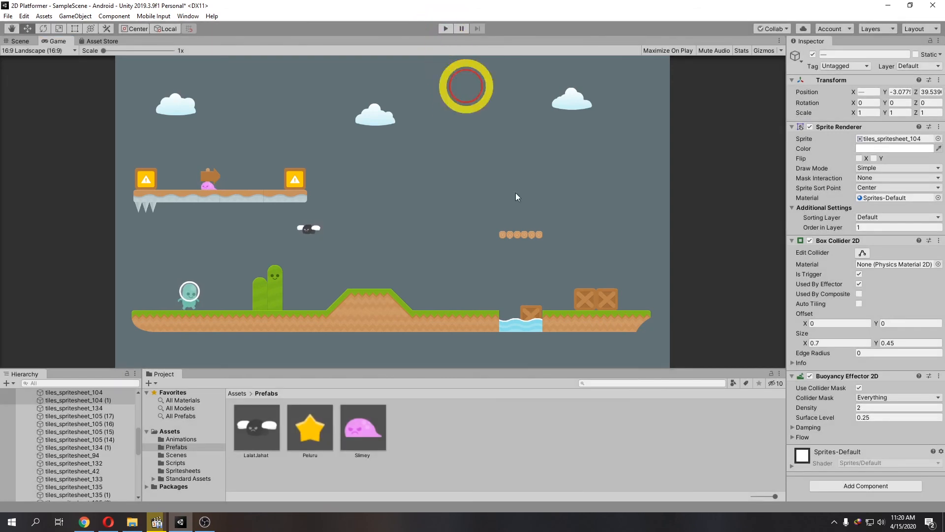
click(647, 366)
scroll(531, 276, down, 5)
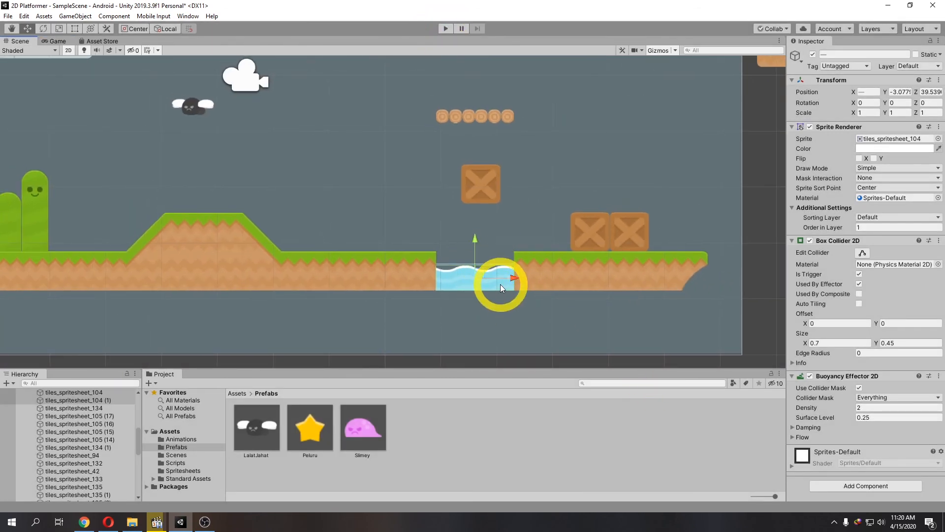
scroll(427, 246, down, 4)
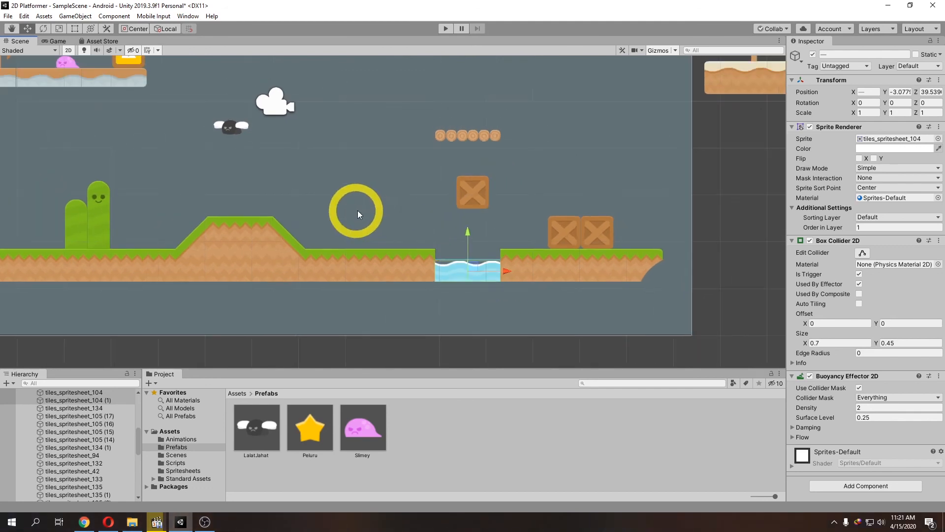
middle_drag(355, 211, 499, 228)
middle_drag(618, 257, 399, 235)
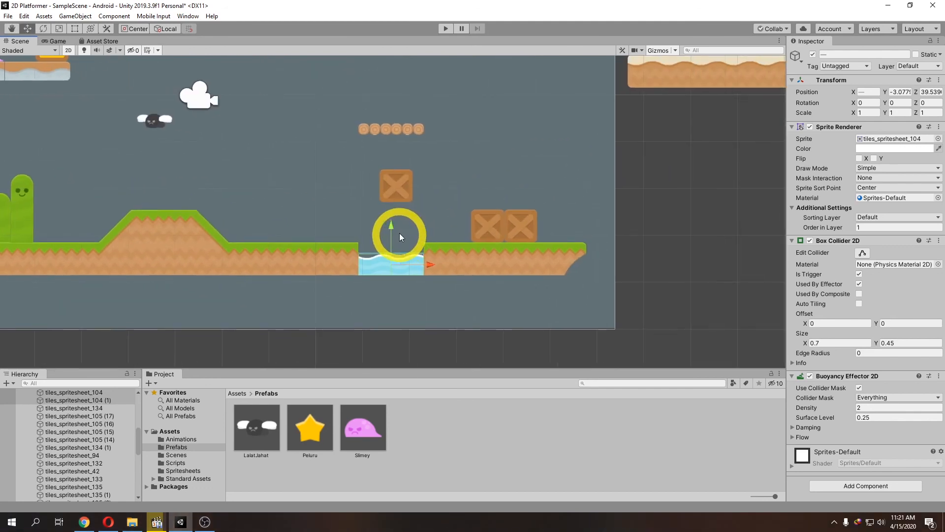